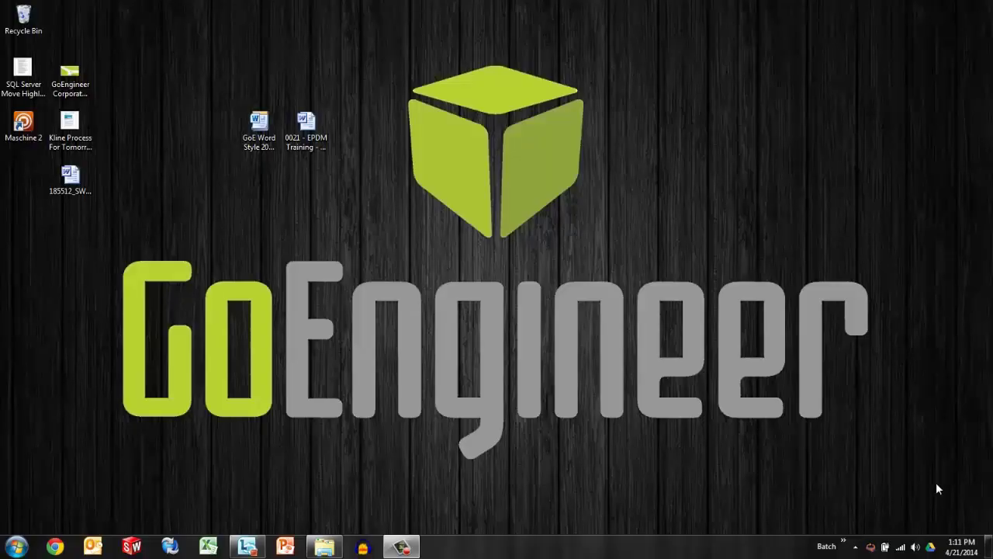
Restore the vault window showing the DEV\Projects folder with the Foot Pad files.
{"action": "left_click", "coordinate": [335, 549]}
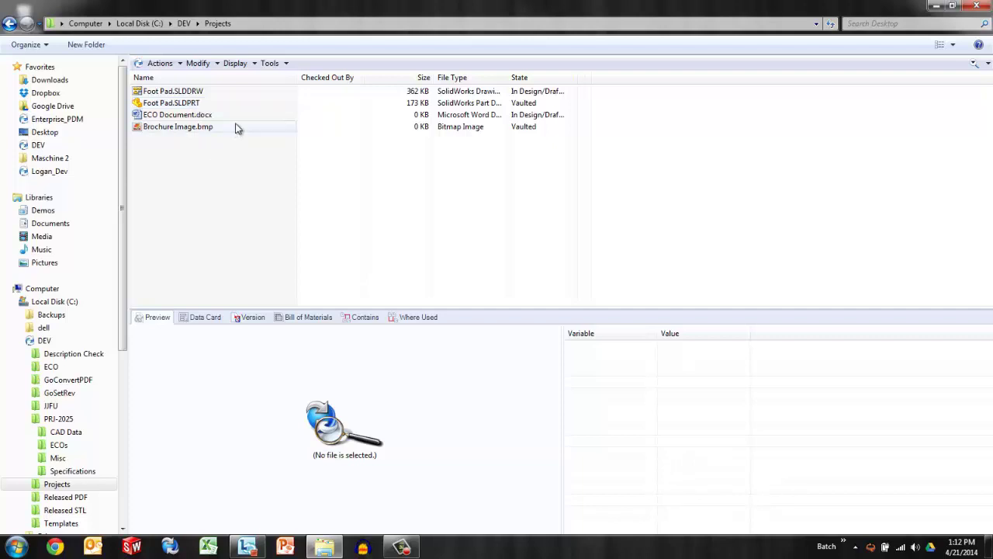
Copy Foot Pad.SLDDRW and check out ECO Document.docx.
{"action": "right_click", "coordinate": [208, 92]}
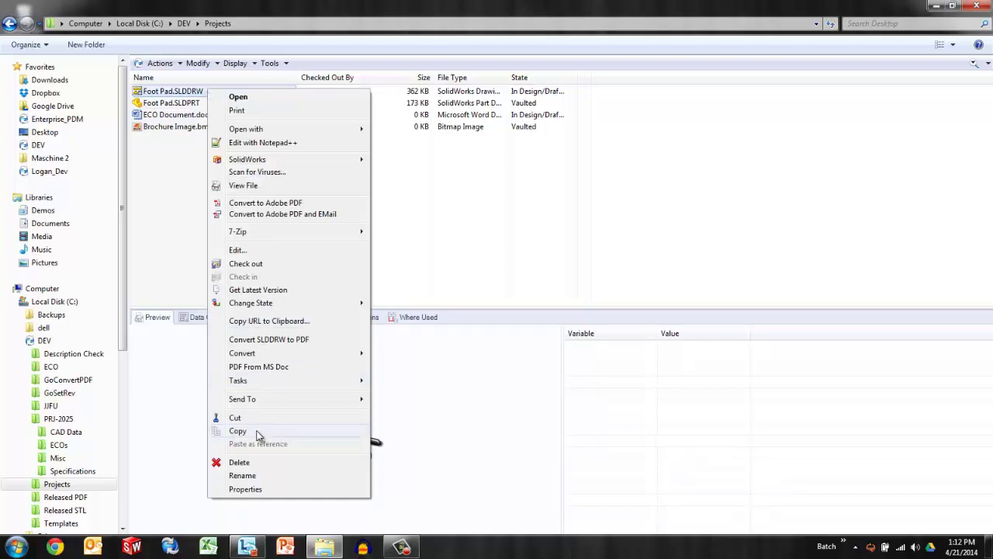
{"action": "left_click", "coordinate": [258, 431]}
{"action": "right_click", "coordinate": [189, 118]}
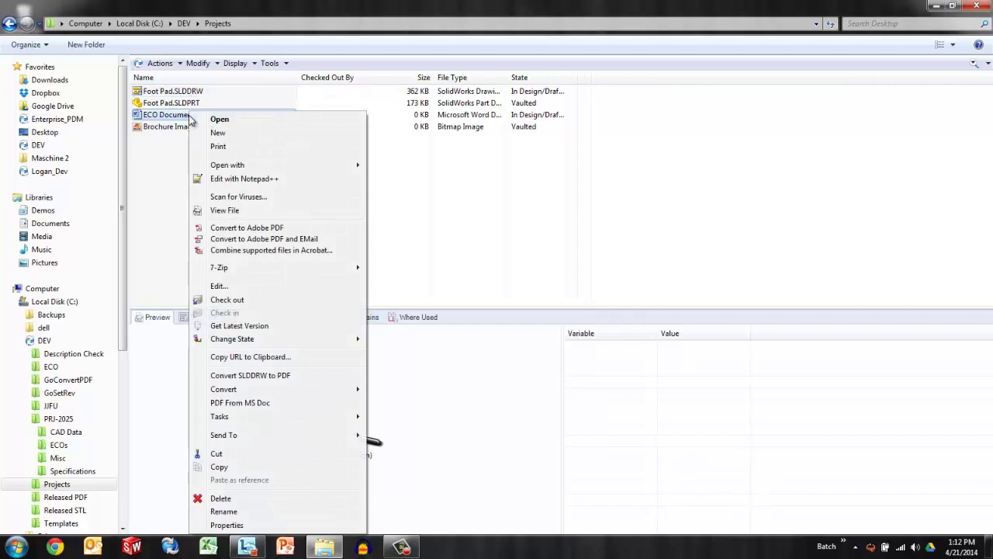
{"action": "left_click", "coordinate": [241, 300]}
Paste Foot Pad.SLDDRW as a file reference of ECO Document.docx.
{"action": "right_click", "coordinate": [231, 117]}
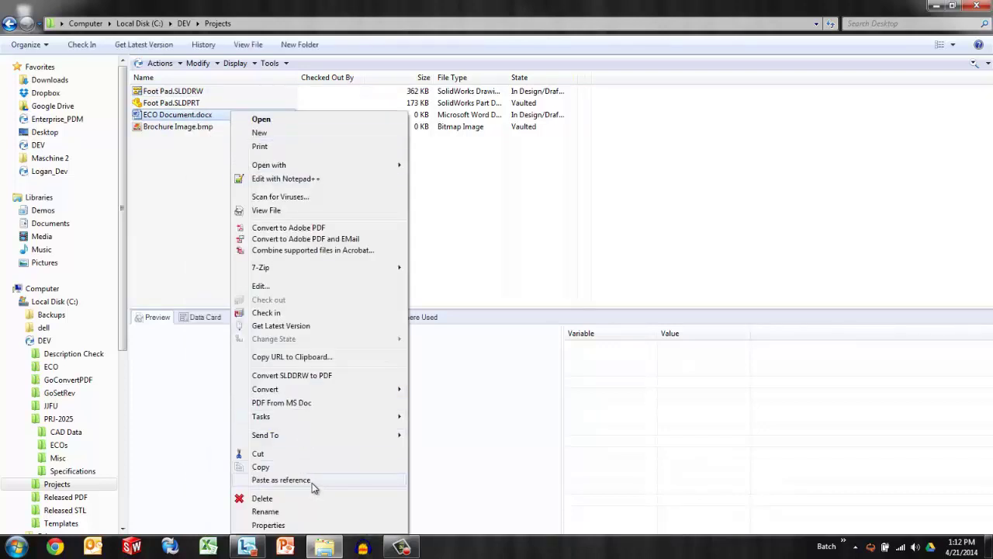
{"action": "left_click", "coordinate": [281, 479]}
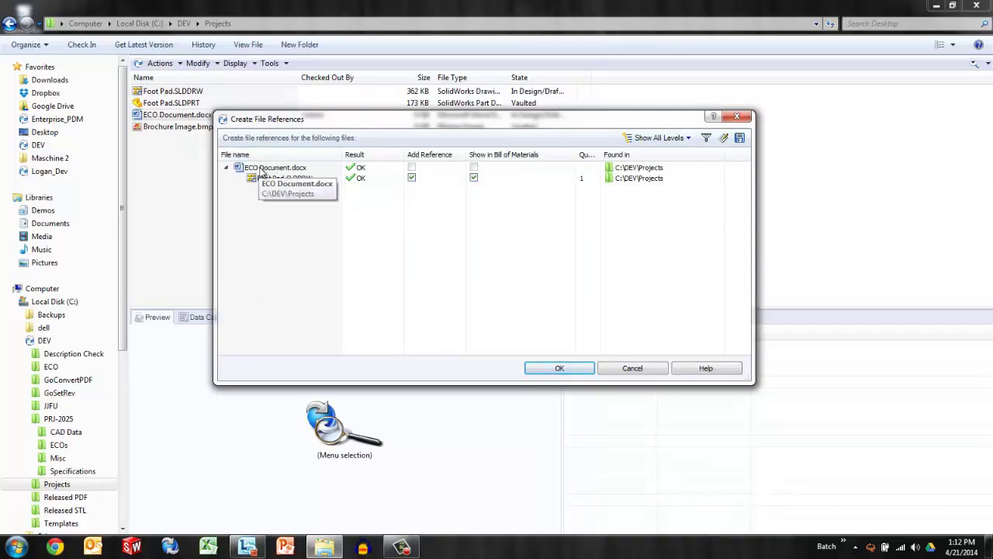
{"action": "left_click", "coordinate": [556, 369]}
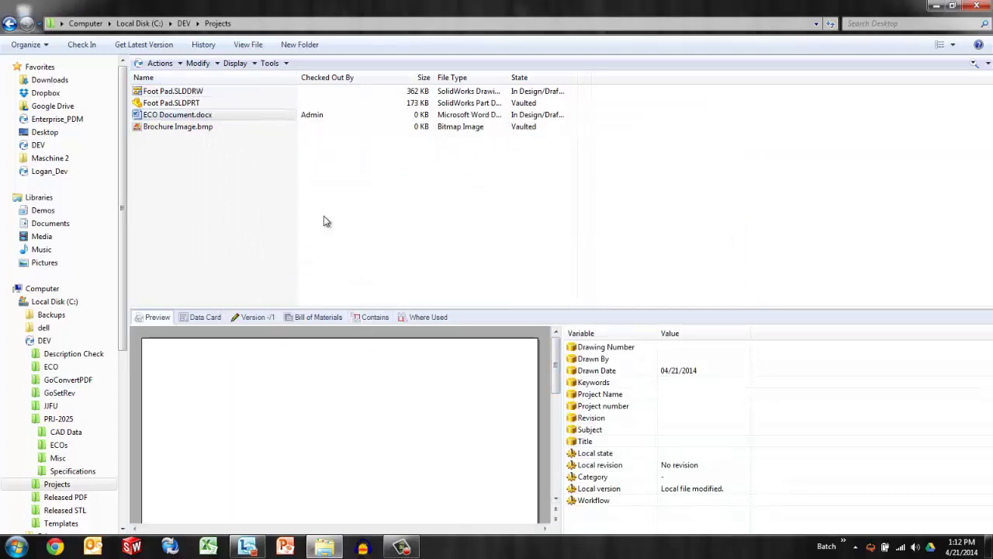
Show the Contains tab and check in ECO Document.docx as version 2/2.
{"action": "left_click", "coordinate": [365, 318]}
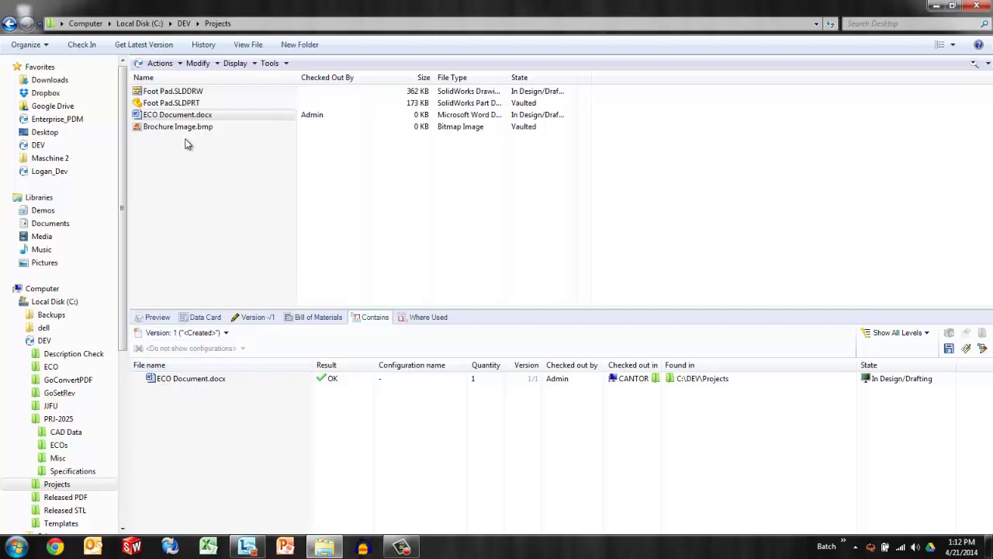
{"action": "left_click", "coordinate": [171, 117]}
{"action": "left_click", "coordinate": [82, 45]}
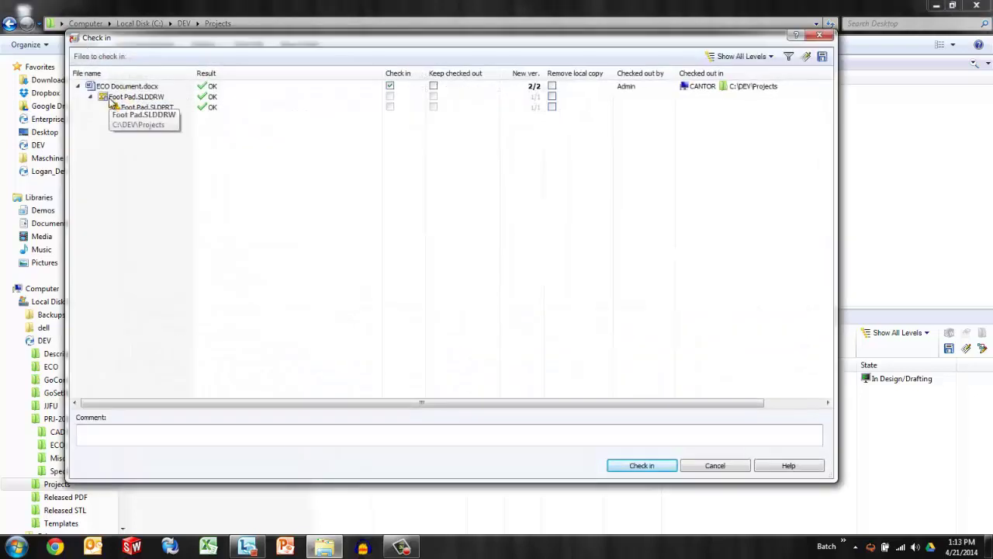
{"action": "left_click", "coordinate": [649, 465]}
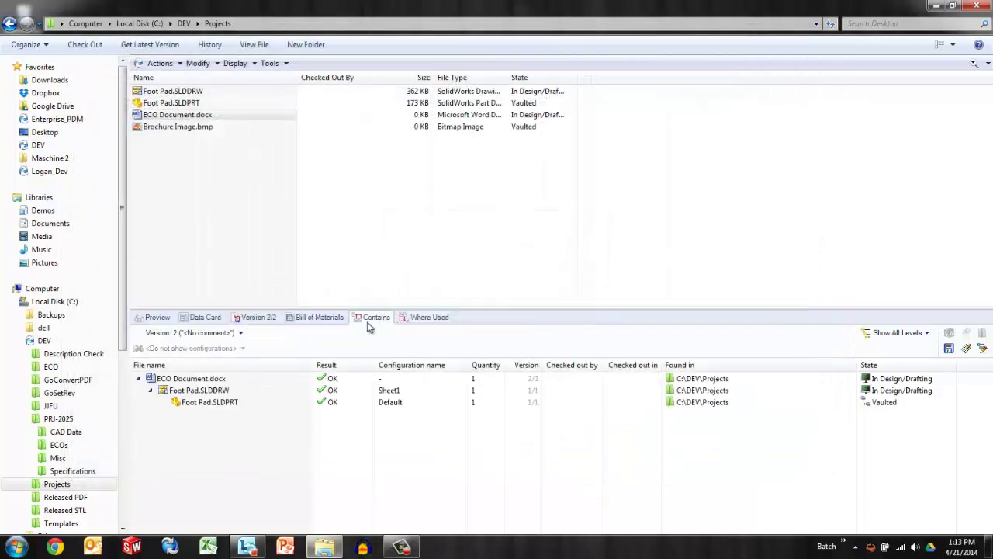
{"action": "left_click", "coordinate": [161, 117]}
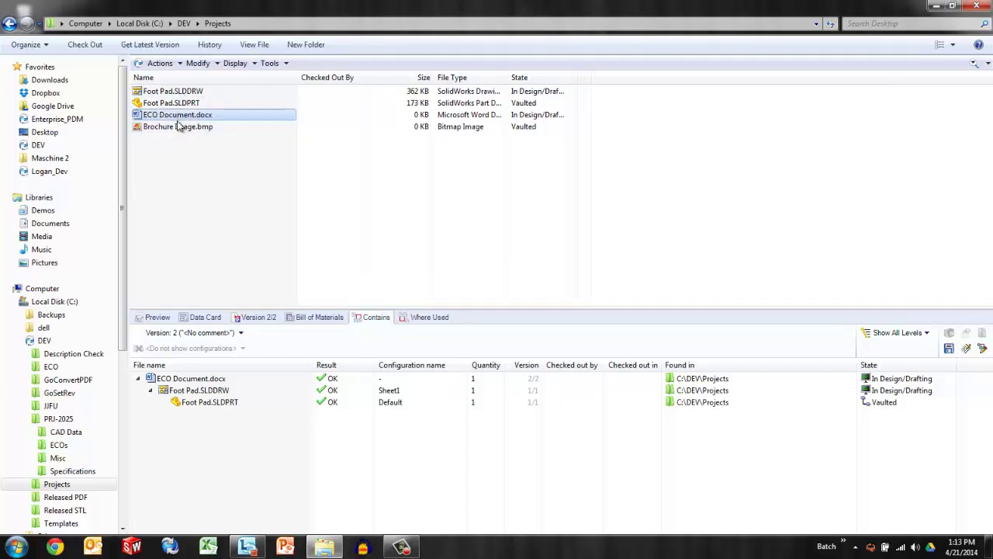
Copy Brochure Image.bmp and check out Foot Pad.SLDPRT.
{"action": "right_click", "coordinate": [178, 130]}
{"action": "left_click", "coordinate": [229, 449]}
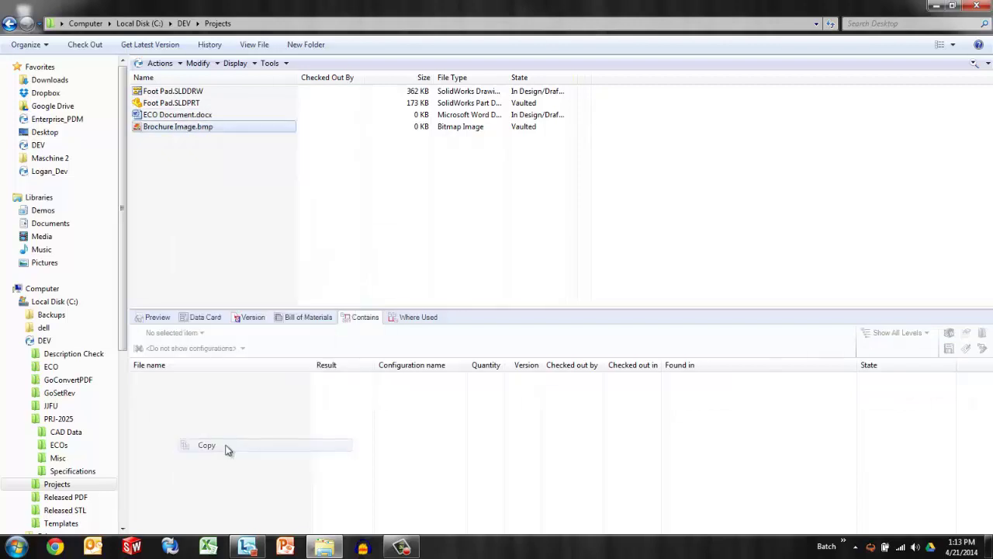
{"action": "left_click", "coordinate": [167, 103]}
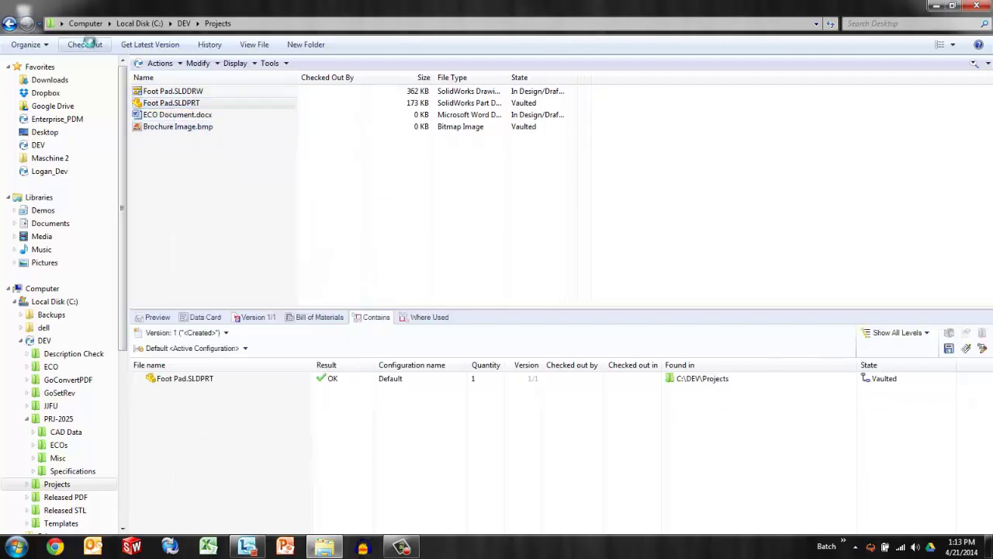
{"action": "left_click", "coordinate": [87, 45]}
{"action": "left_click", "coordinate": [423, 343]}
Paste Brochure Image.bmp as a reference of Foot Pad.SLDPRT and check the part in.
{"action": "right_click", "coordinate": [184, 104]}
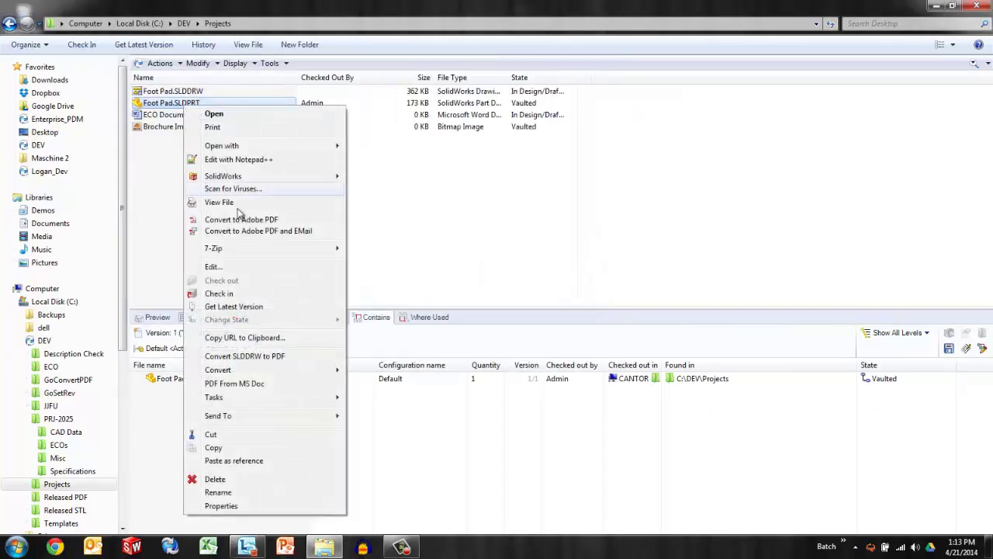
{"action": "left_click", "coordinate": [270, 459]}
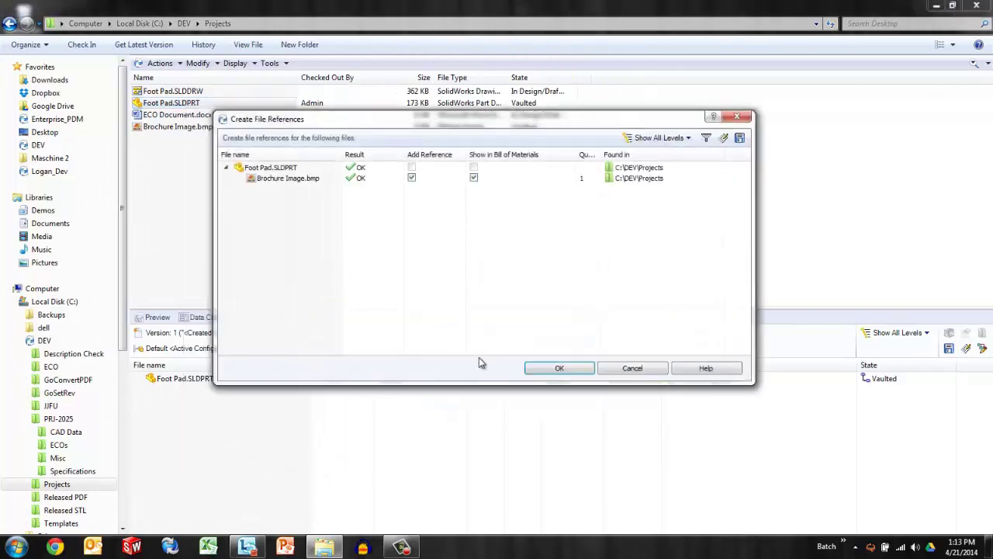
{"action": "left_click", "coordinate": [545, 370]}
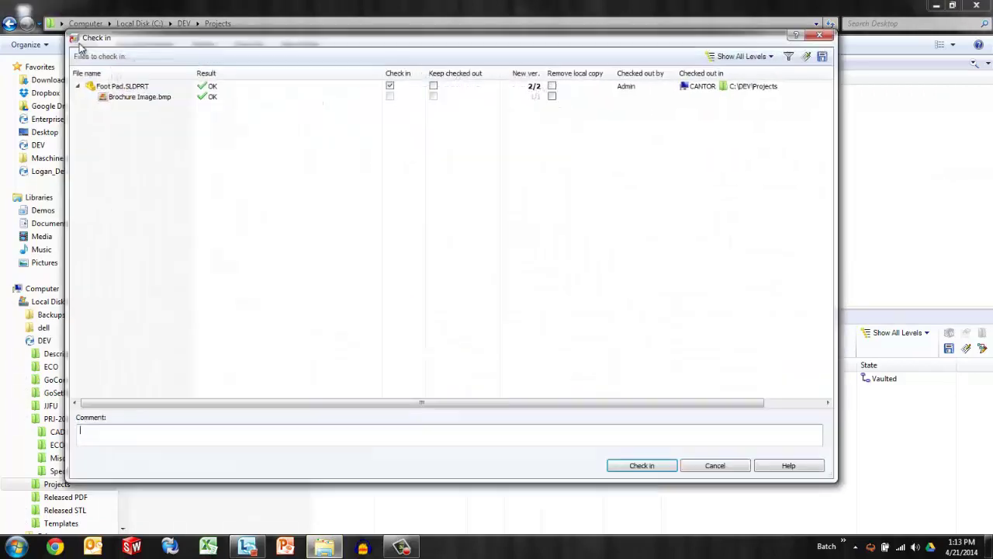
{"action": "left_click", "coordinate": [657, 464]}
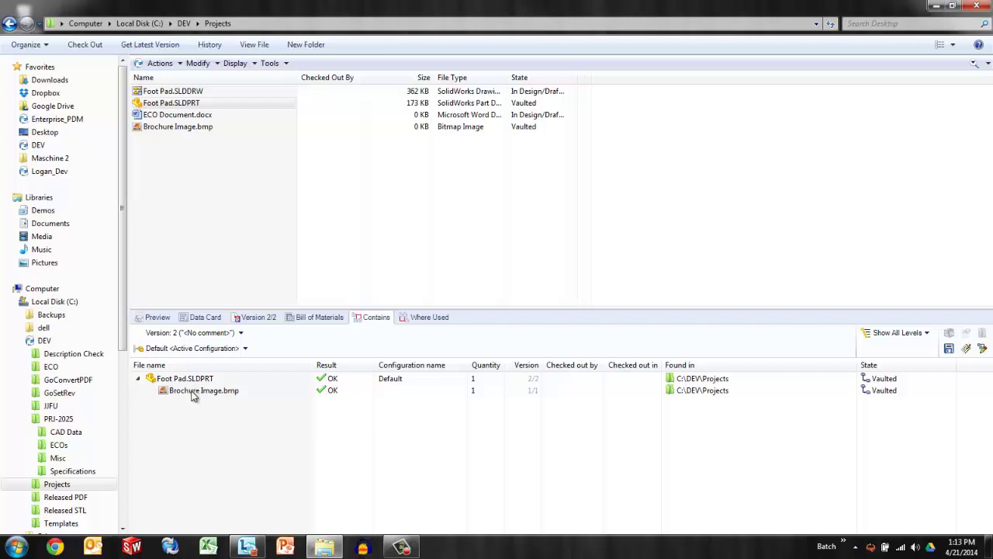
Check out Foot Pad.SLDPRT and uncheck Referenced for Brochure Image.bmp in its user-defined references.
{"action": "left_click", "coordinate": [87, 46]}
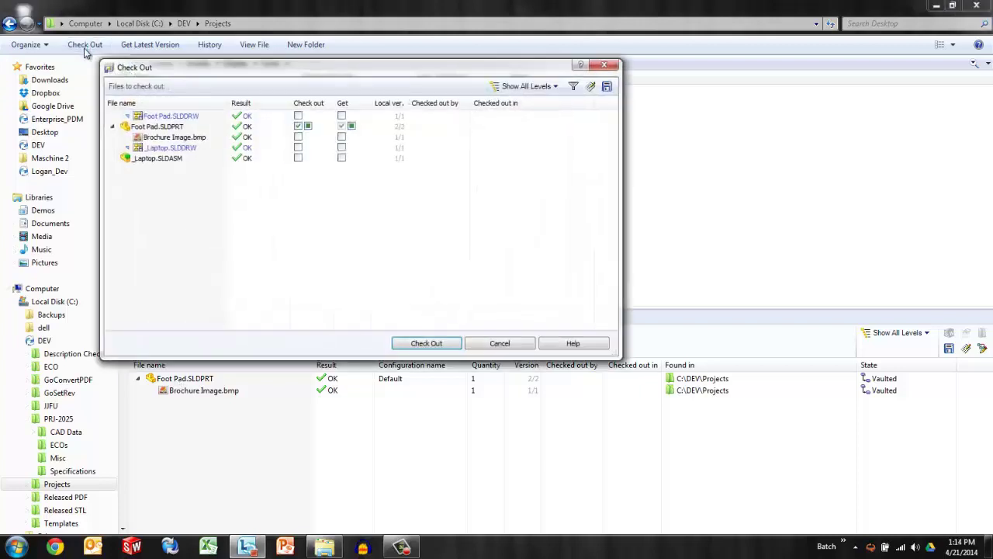
{"action": "left_click", "coordinate": [420, 341]}
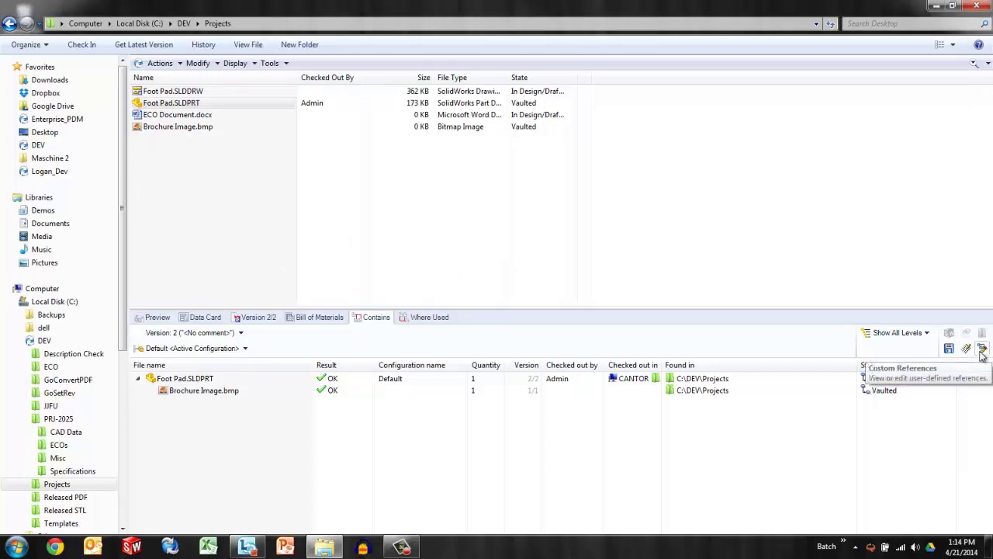
{"action": "left_click", "coordinate": [982, 350]}
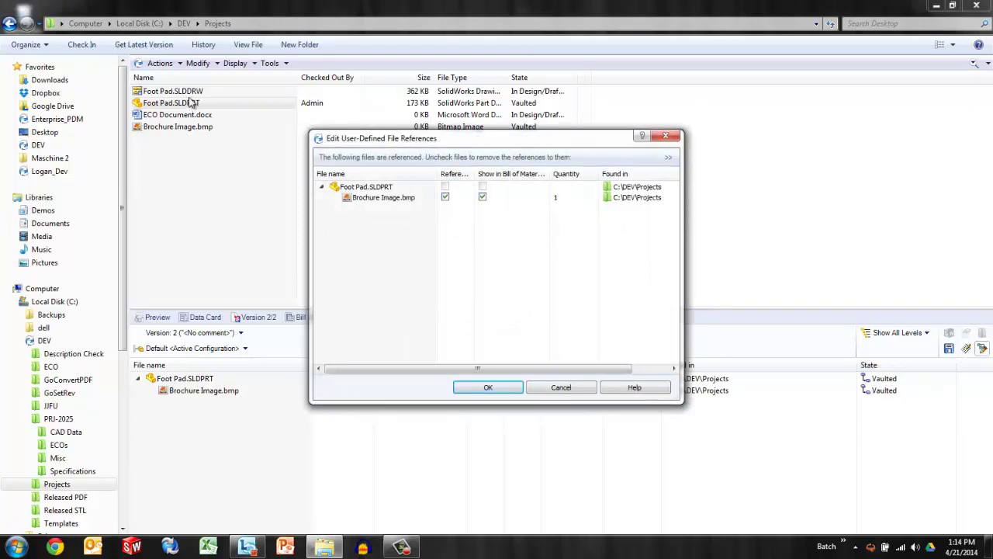
{"action": "left_click", "coordinate": [445, 197]}
{"action": "left_click", "coordinate": [444, 198]}
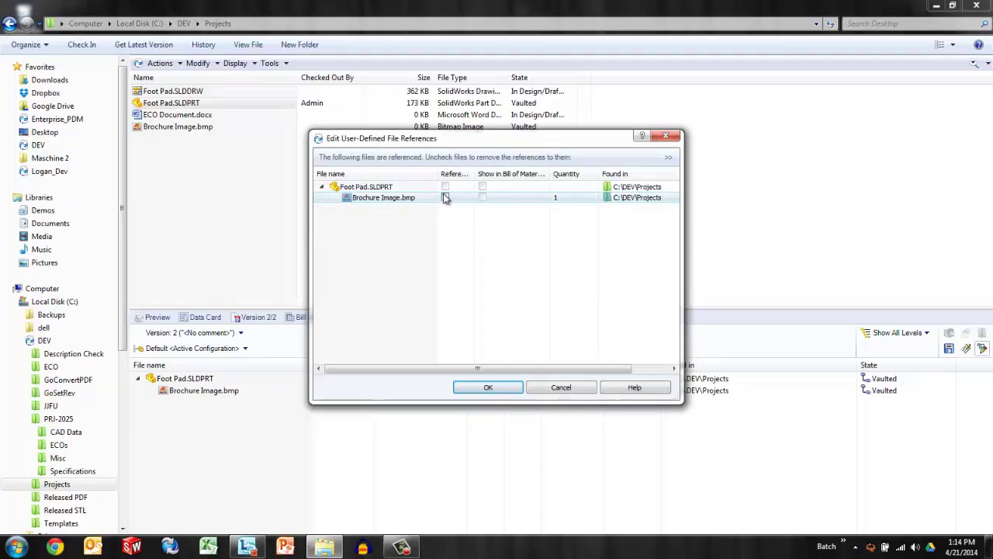
{"action": "left_click", "coordinate": [445, 198]}
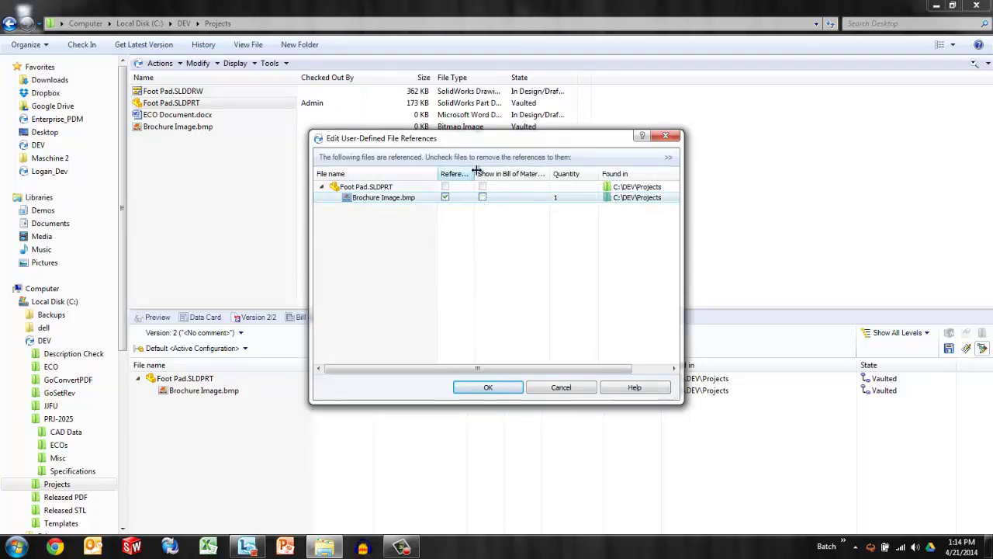
{"action": "left_click_drag", "start_coordinate": [476, 170], "coordinate": [502, 171]}
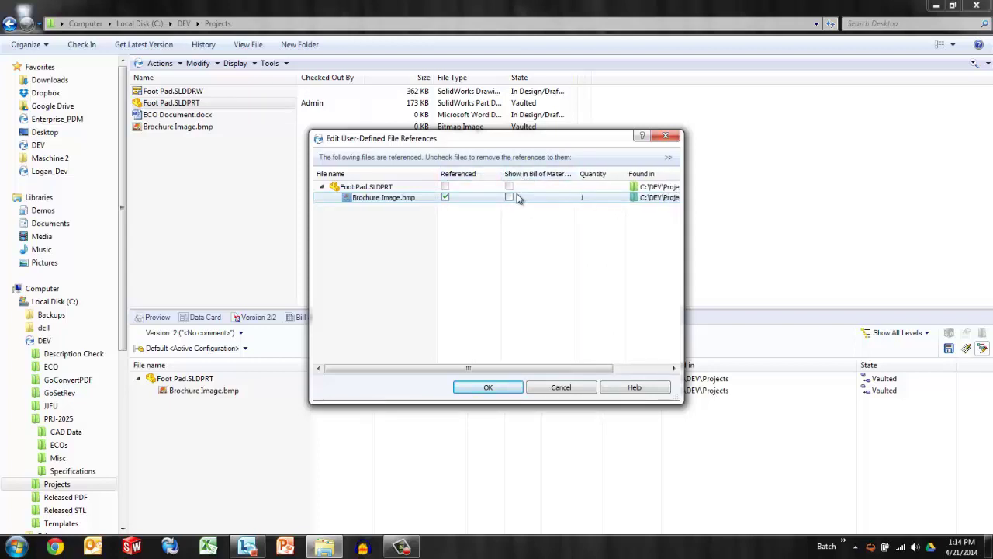
{"action": "left_click", "coordinate": [585, 197]}
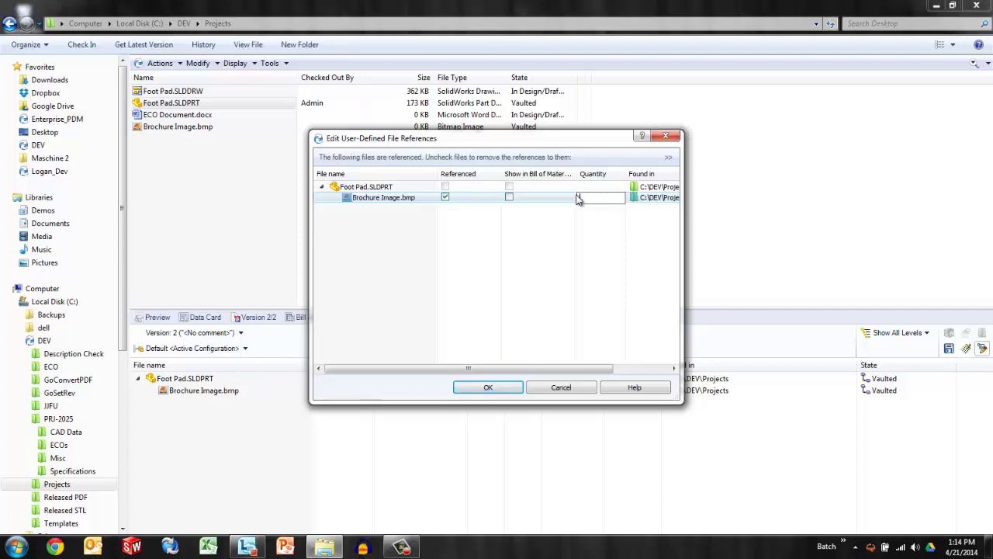
{"action": "left_click", "coordinate": [444, 197]}
Apply the reference removal, check in Foot Pad.SLDPRT as version 3, then select ECO Document.docx.
{"action": "left_click", "coordinate": [486, 386]}
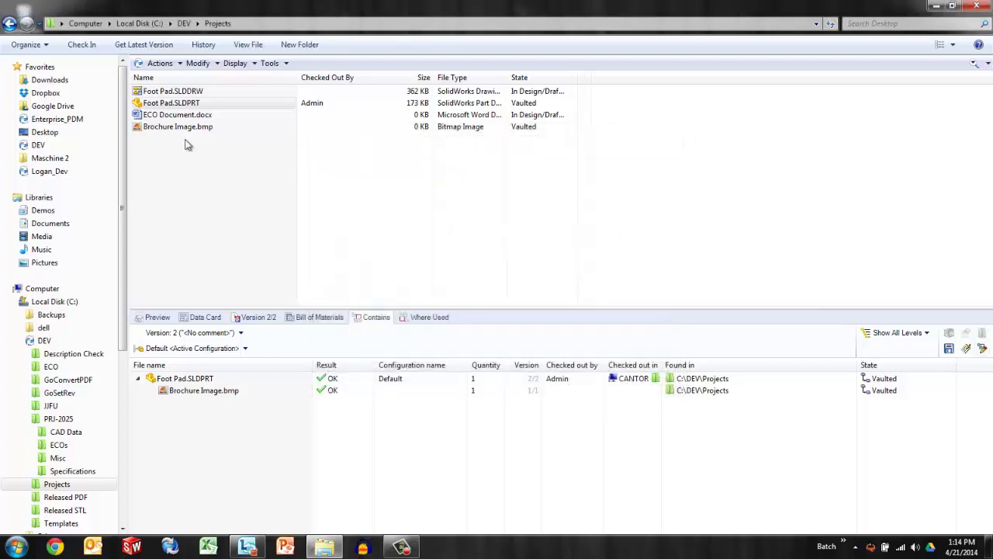
{"action": "left_click", "coordinate": [82, 45]}
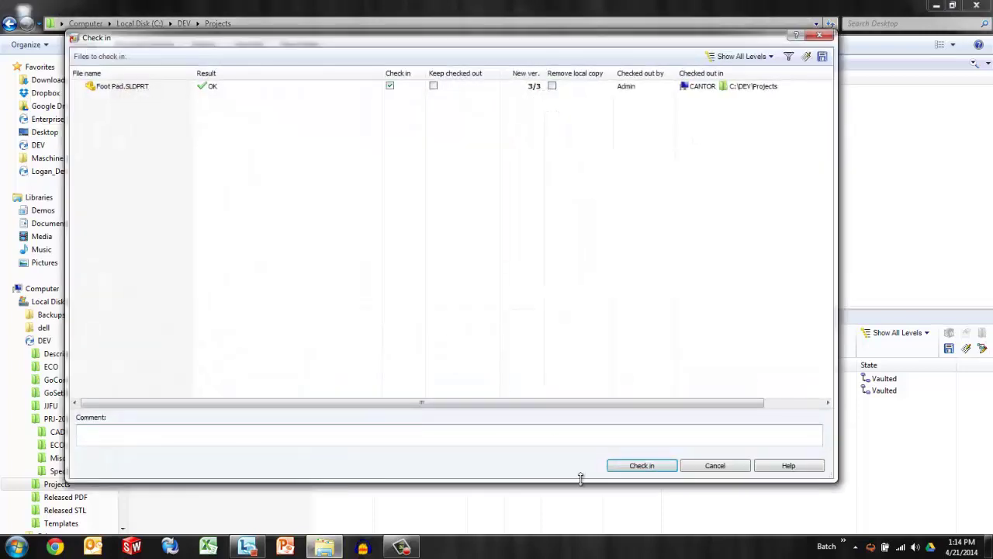
{"action": "left_click", "coordinate": [619, 469]}
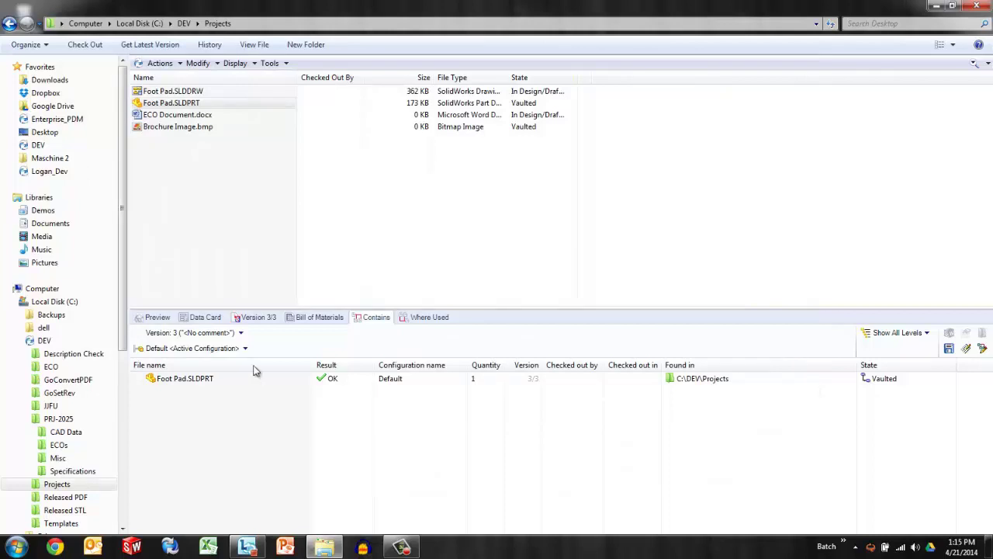
{"action": "left_click", "coordinate": [181, 116]}
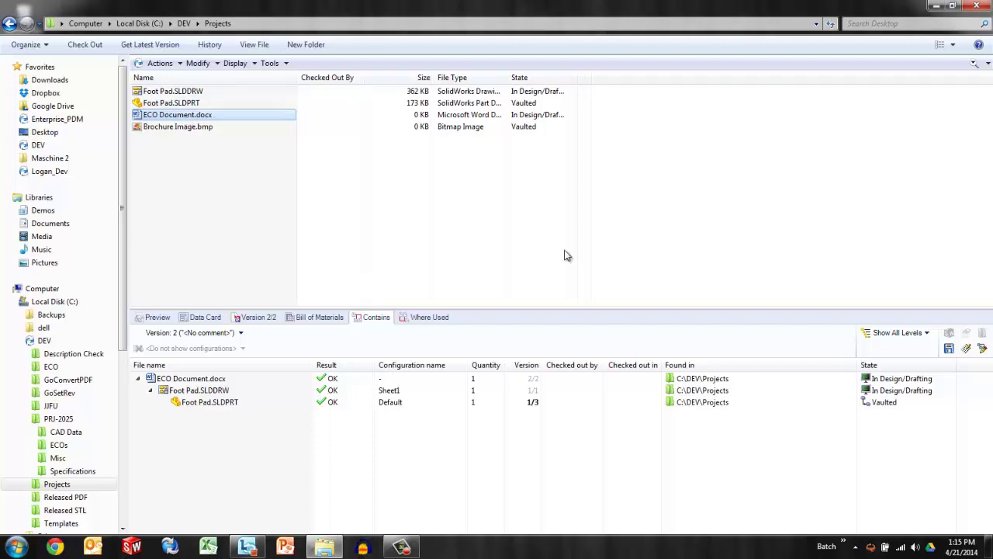
Cancel out of ECO Document.docx's references dialog and check the document out.
{"action": "left_click", "coordinate": [982, 348]}
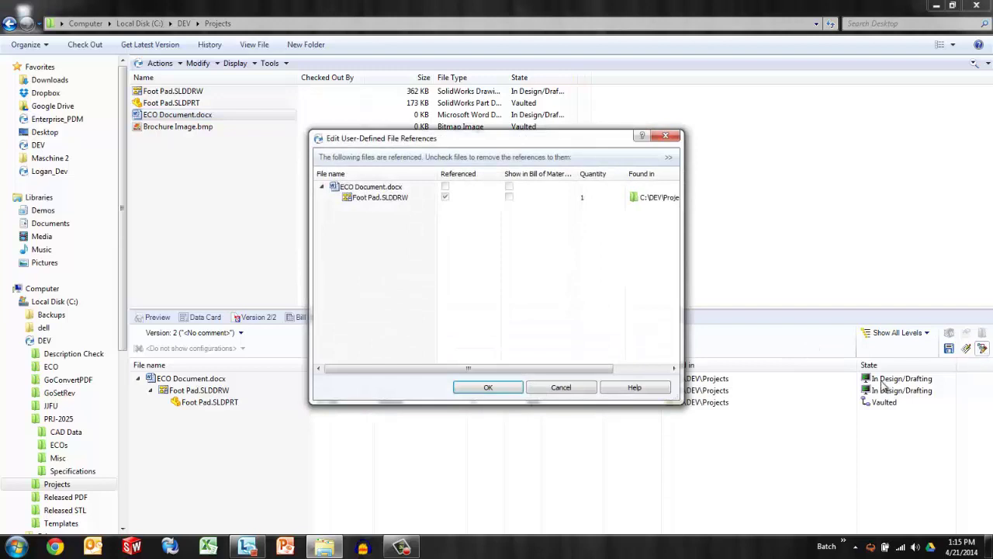
{"action": "left_click", "coordinate": [445, 198]}
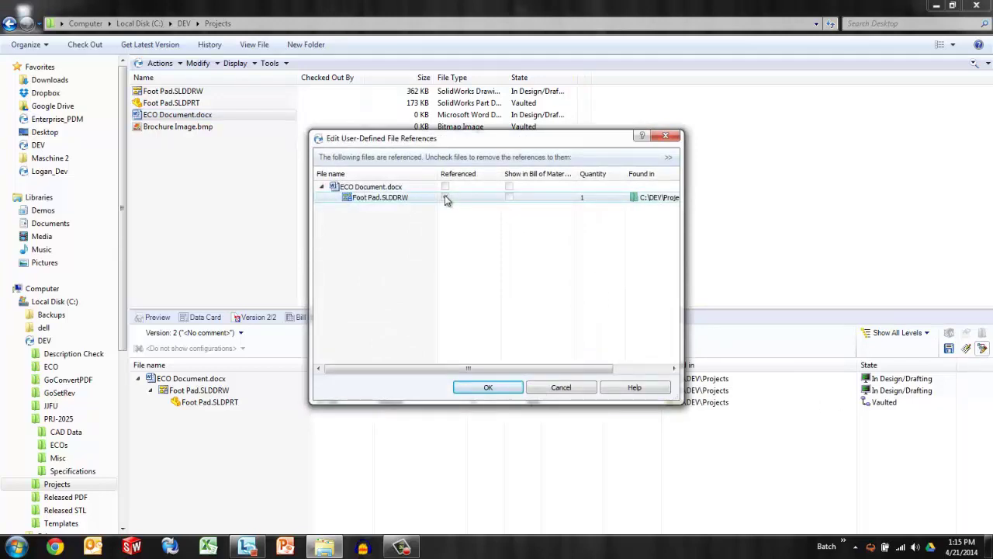
{"action": "left_click", "coordinate": [494, 390]}
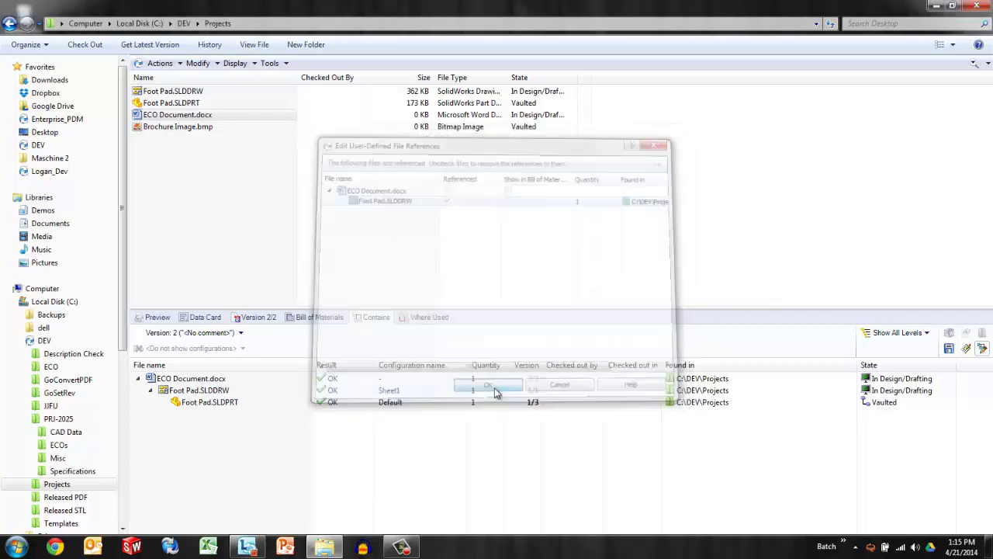
{"action": "left_click", "coordinate": [86, 44]}
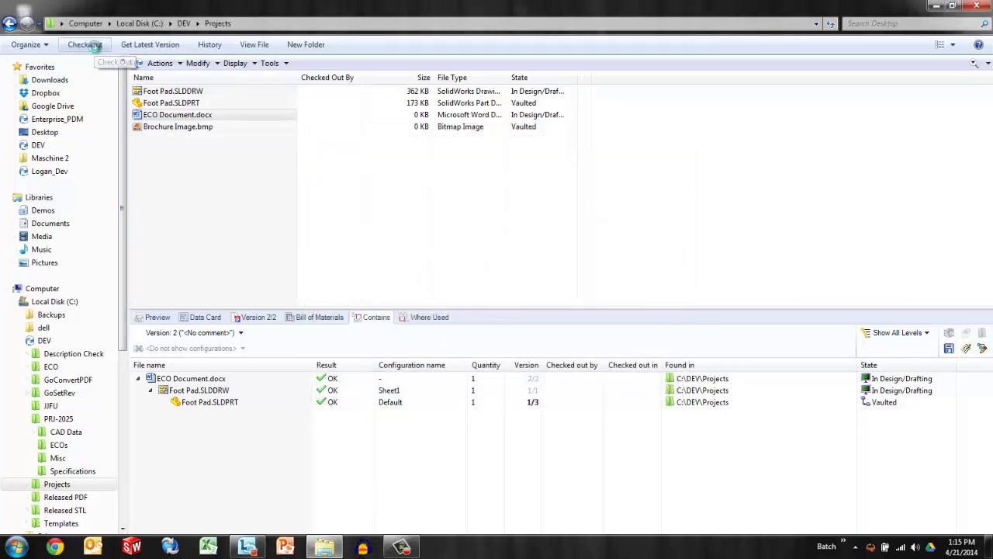
{"action": "left_click", "coordinate": [426, 343]}
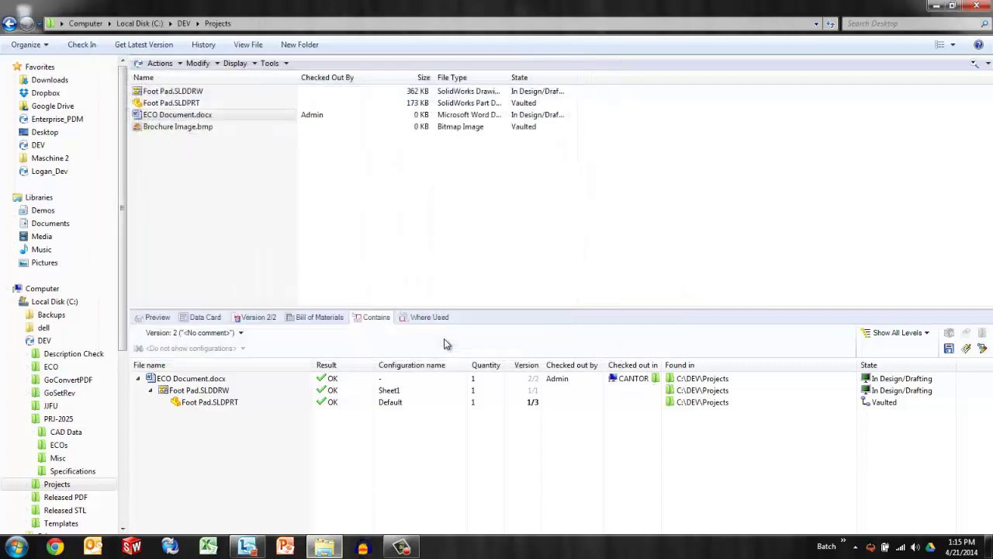
Uncheck Foot Pad.SLDDRW in ECO Document.docx's user-defined references and check it in as version 3/3.
{"action": "left_click", "coordinate": [982, 348]}
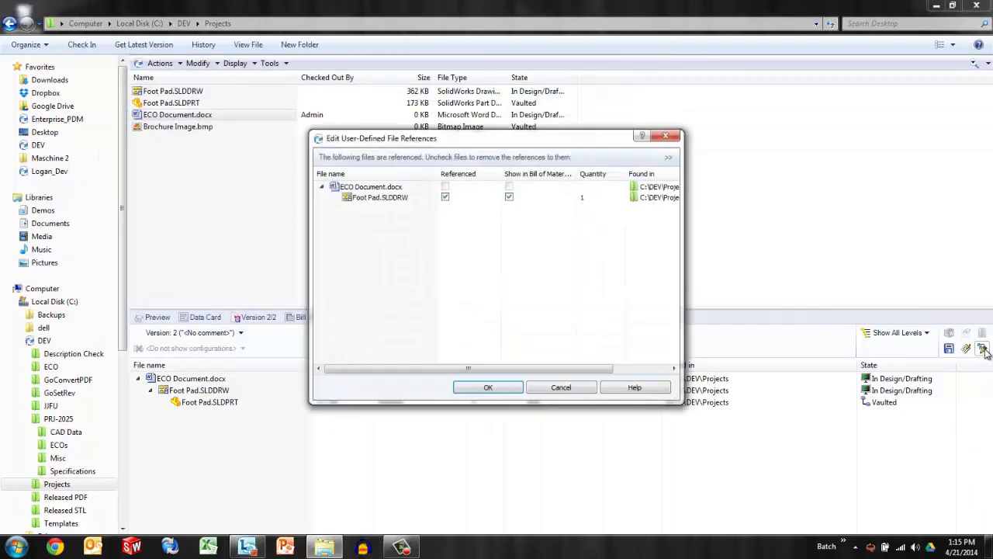
{"action": "left_click", "coordinate": [444, 197]}
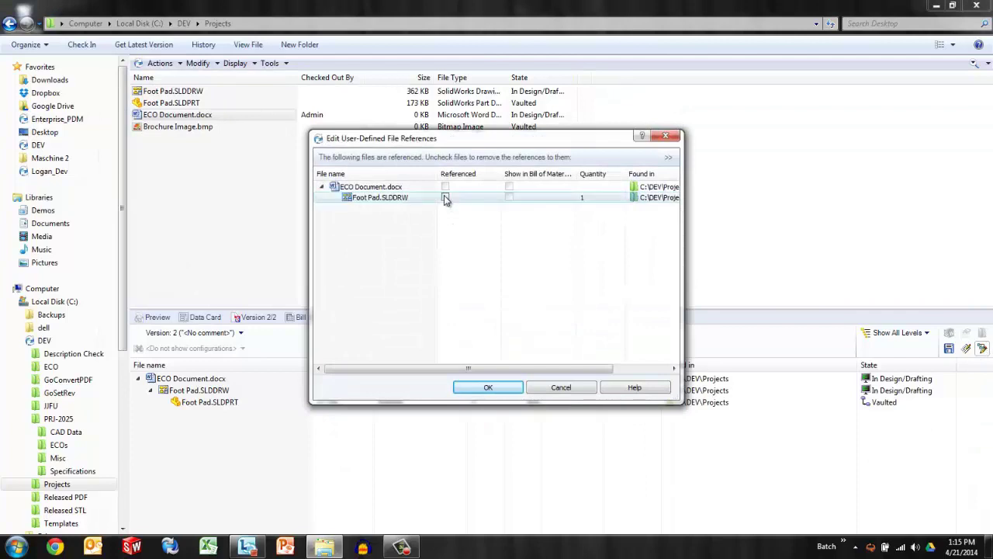
{"action": "left_click", "coordinate": [518, 391]}
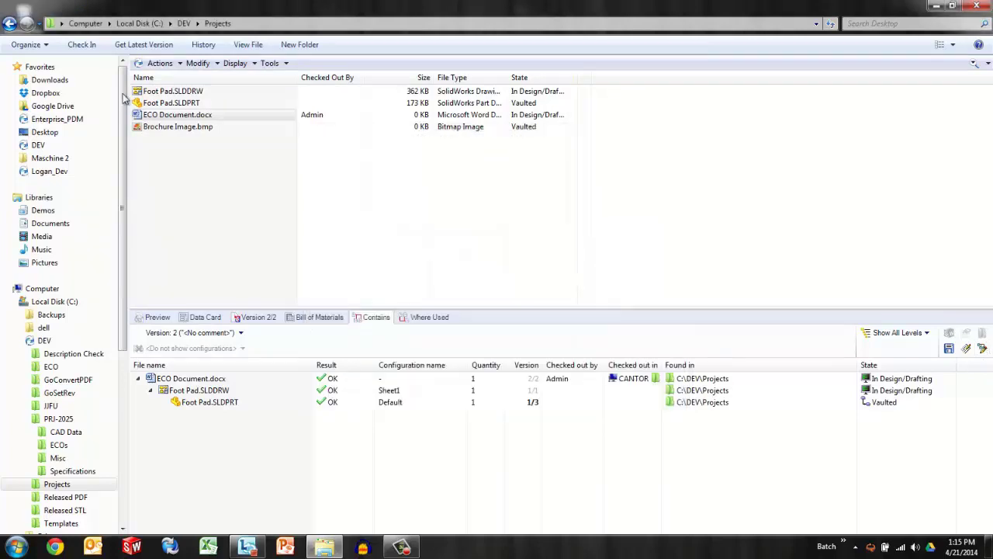
{"action": "left_click", "coordinate": [96, 47]}
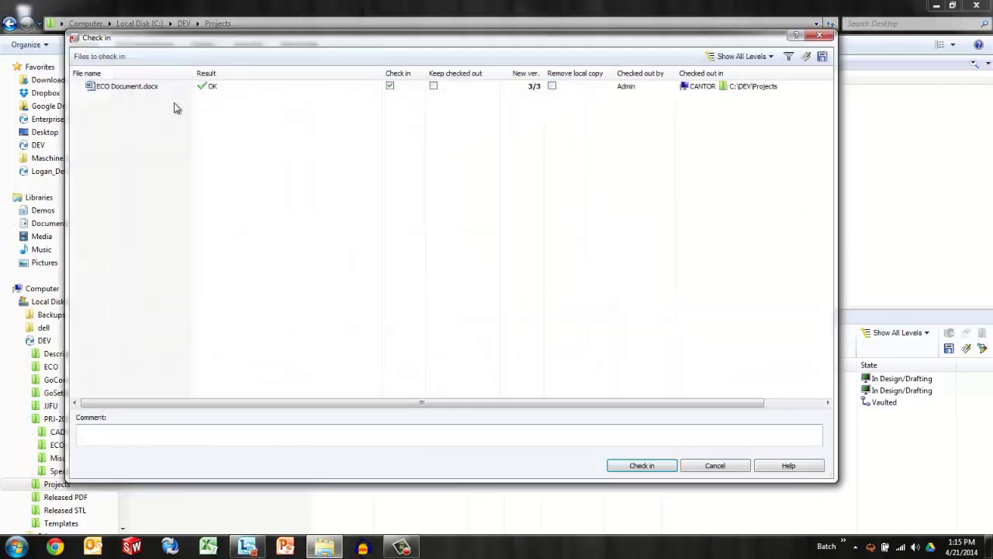
{"action": "left_click", "coordinate": [643, 465]}
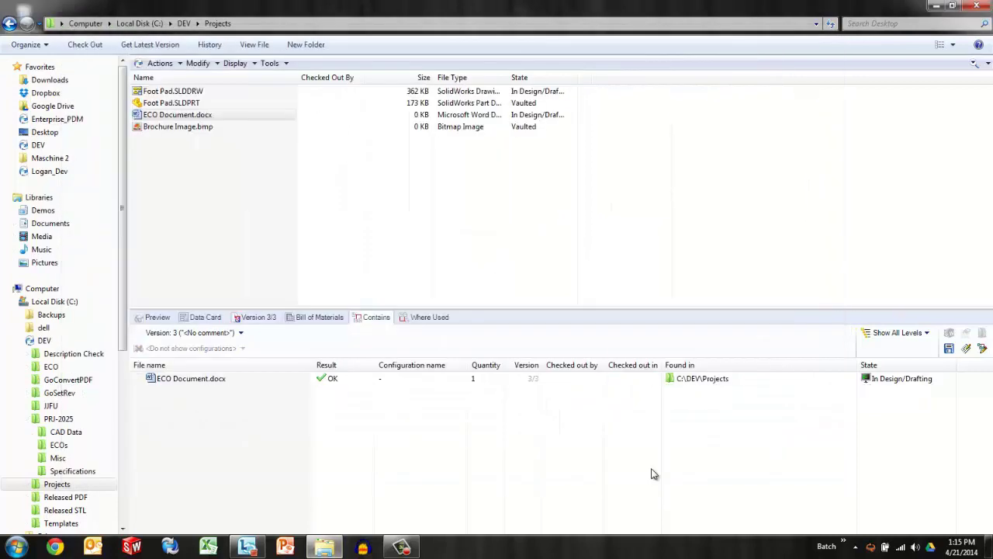